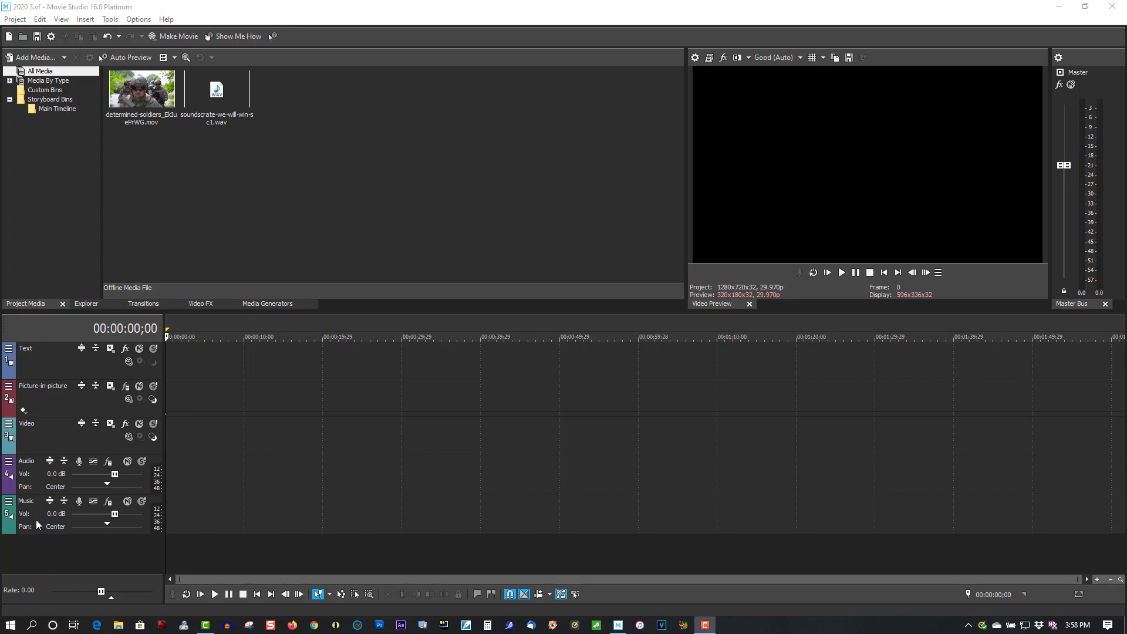
Delete all five empty default tracks from the timeline.
left_click_drag(36, 520, 52, 371)
key("Delete")
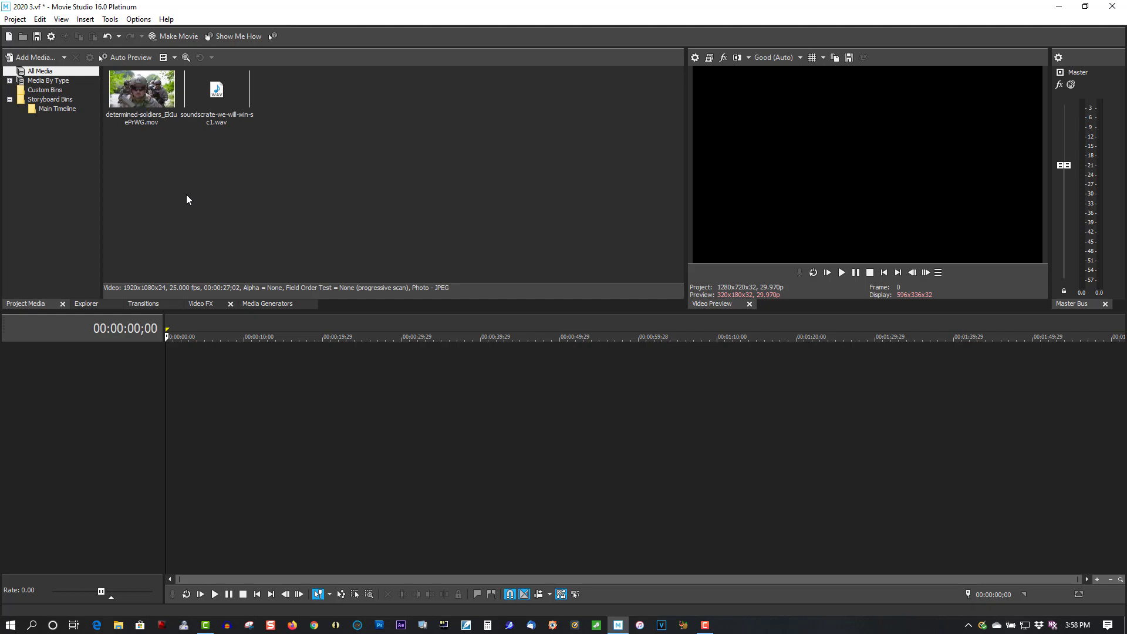
Place the soldiers clip on the timeline, matching the project to its 1920x1080 25p settings.
left_click(140, 115)
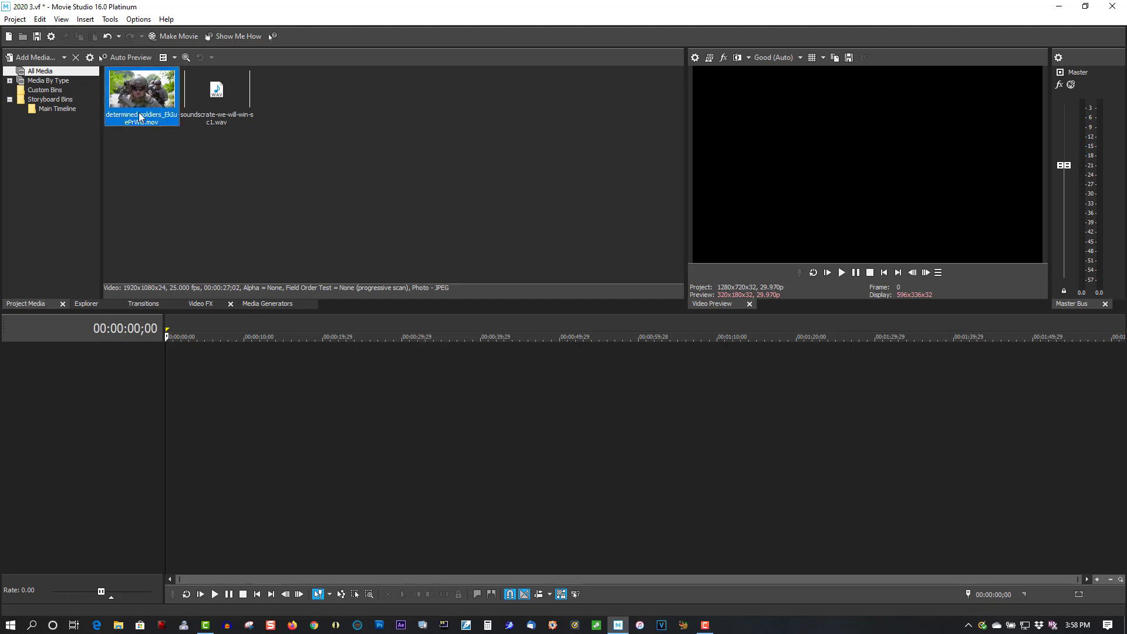
left_click_drag(125, 116, 168, 375)
left_click(627, 244)
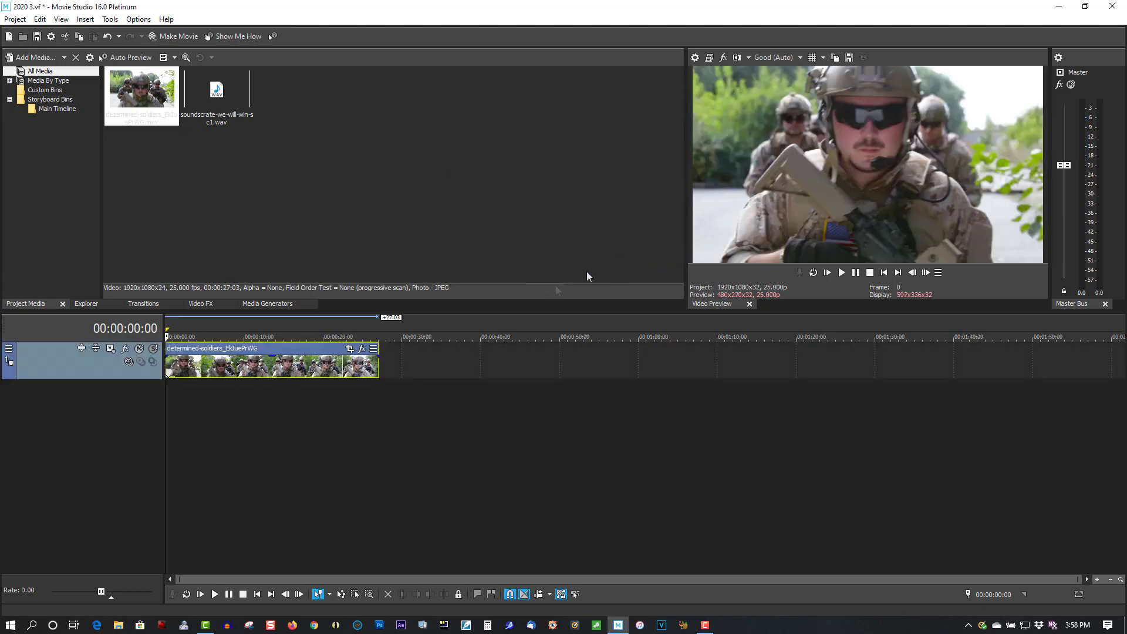
Add an empty video track above the clip and insert a text title on it.
right_click(403, 365)
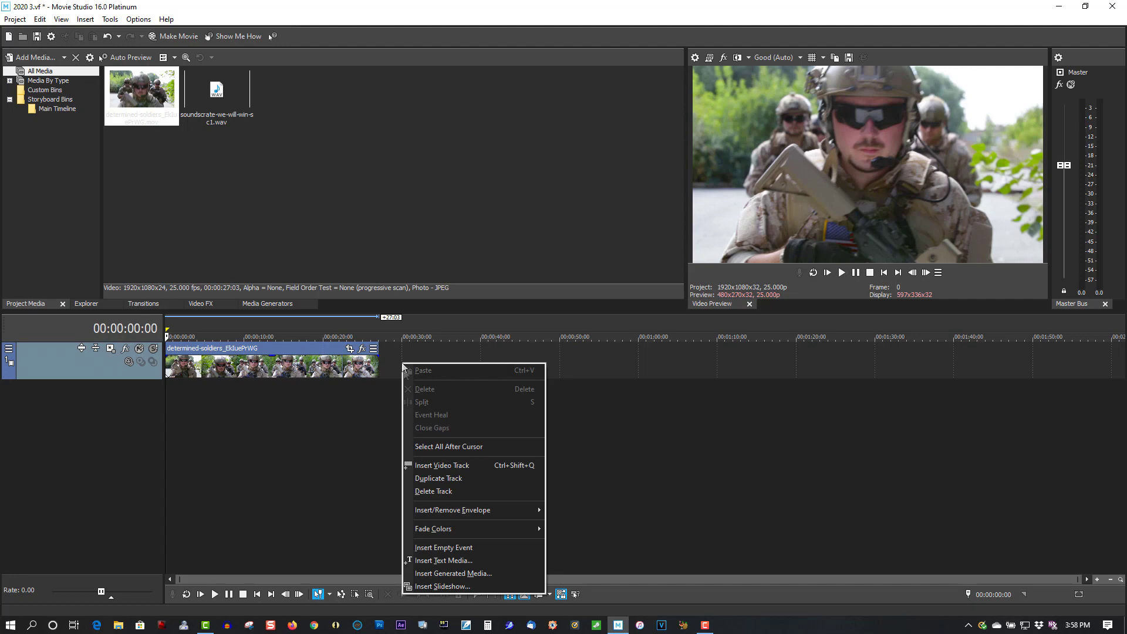
left_click(429, 465)
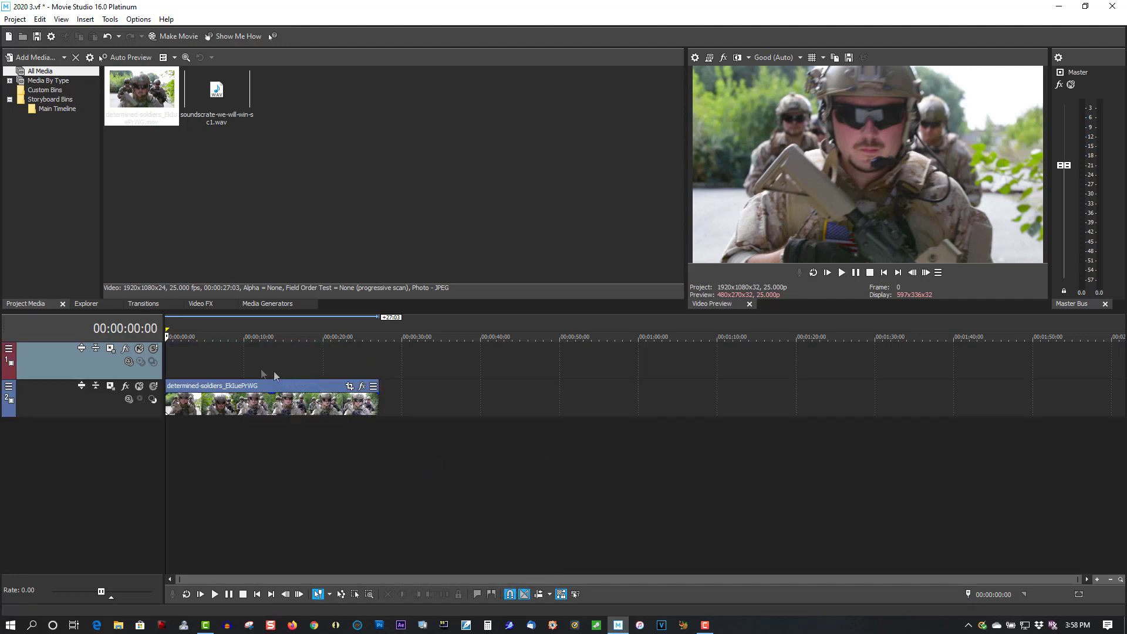
right_click(213, 365)
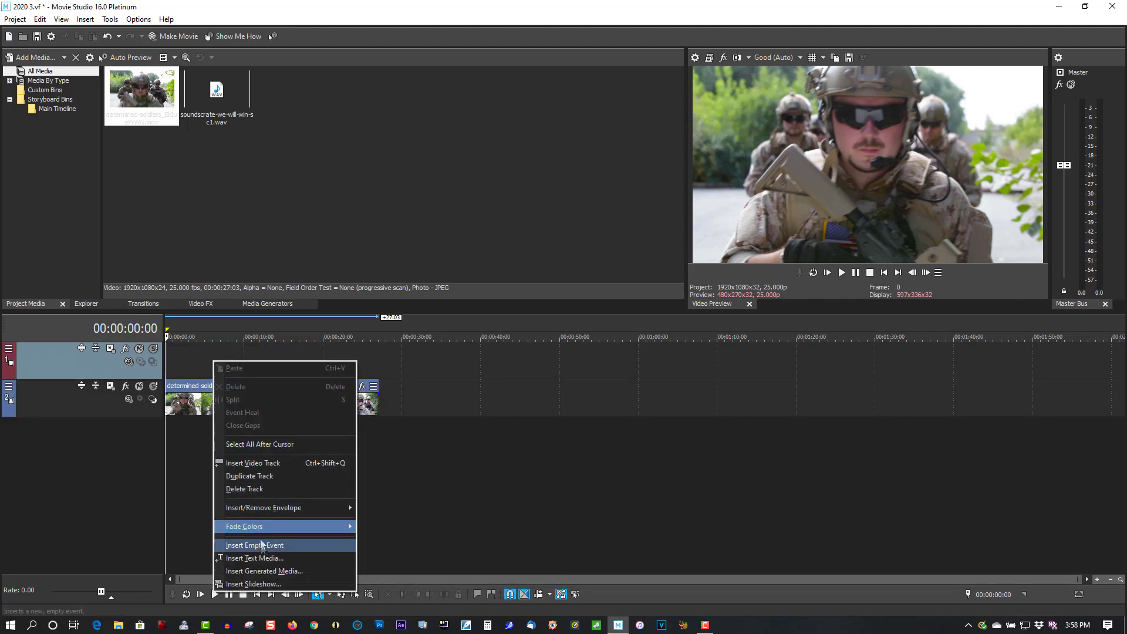
left_click(262, 558)
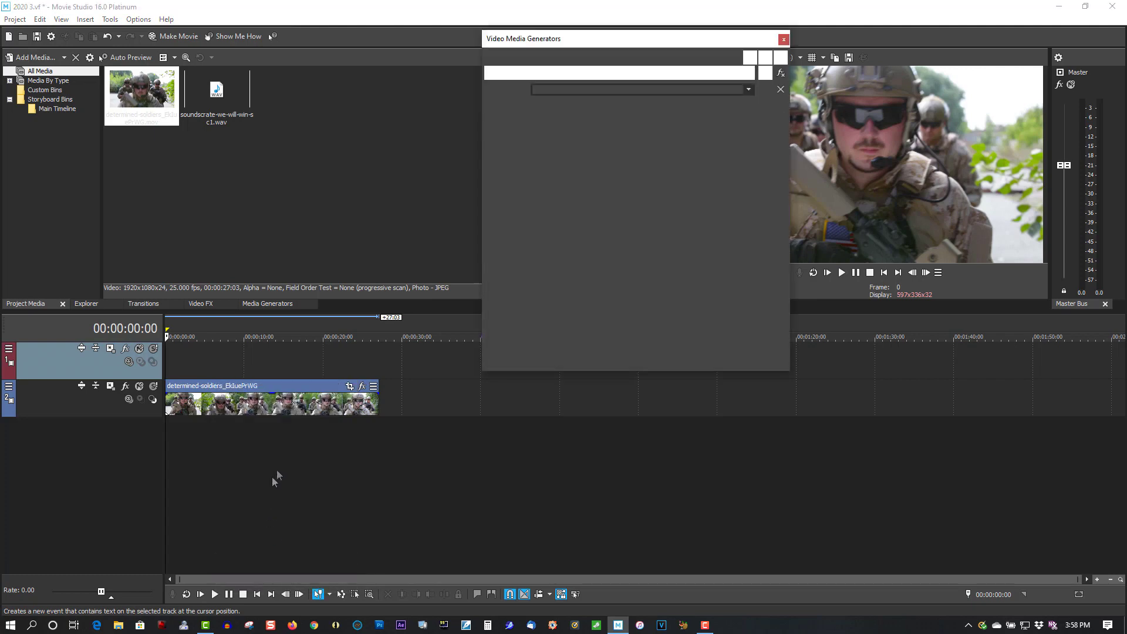
Change the title text to 2020, set it in Impact, and scale it to 4.343.
triple_click(627, 168)
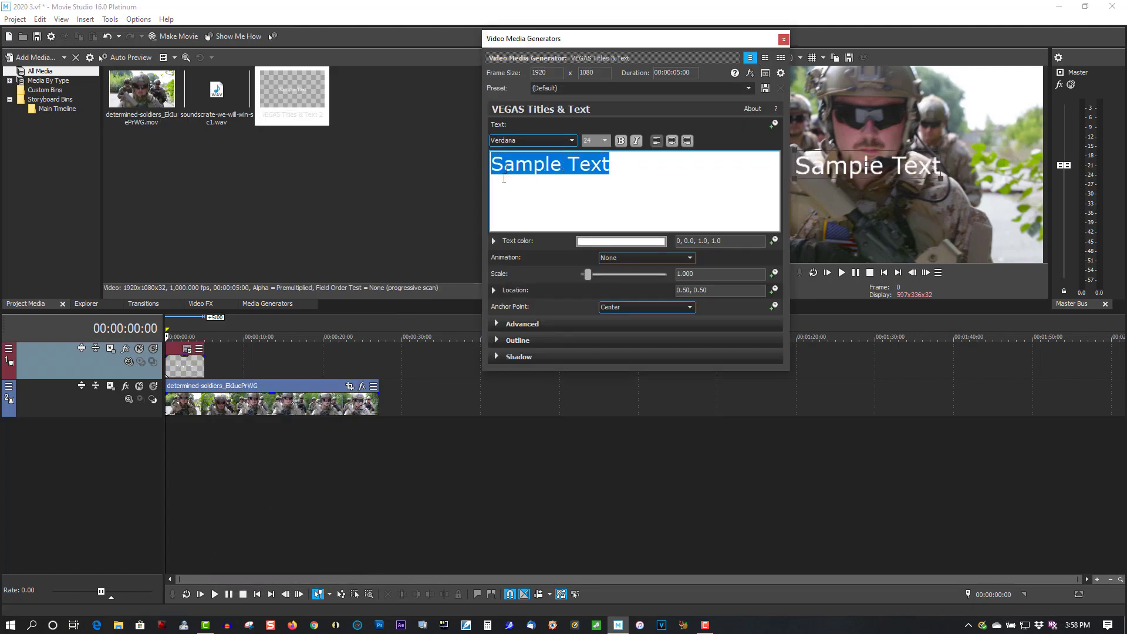
type("2020")
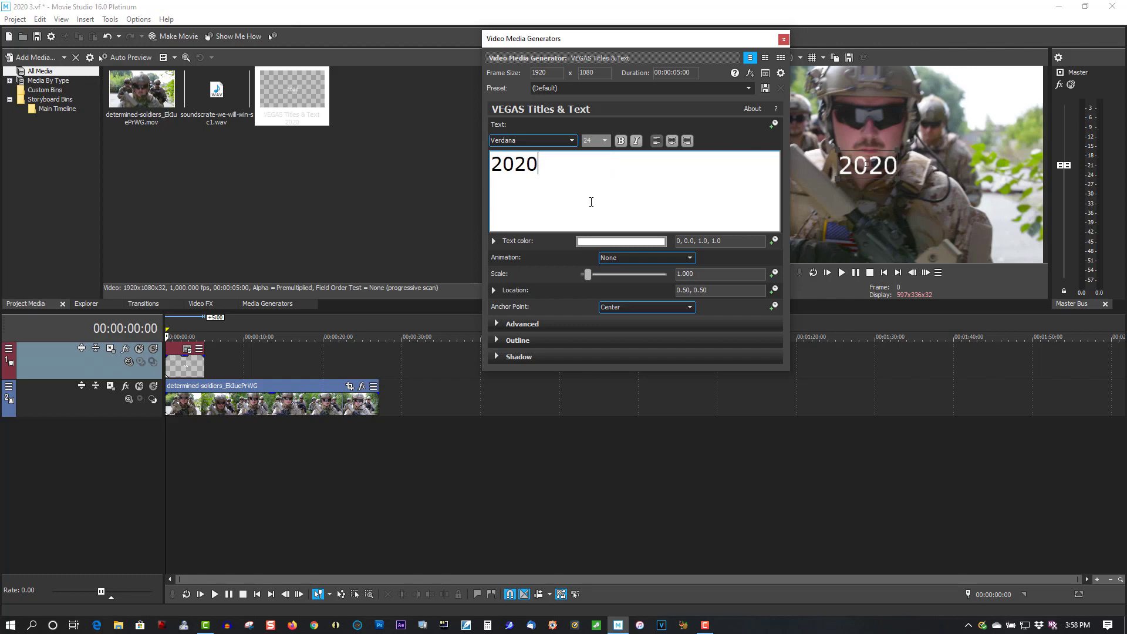
double_click(522, 167)
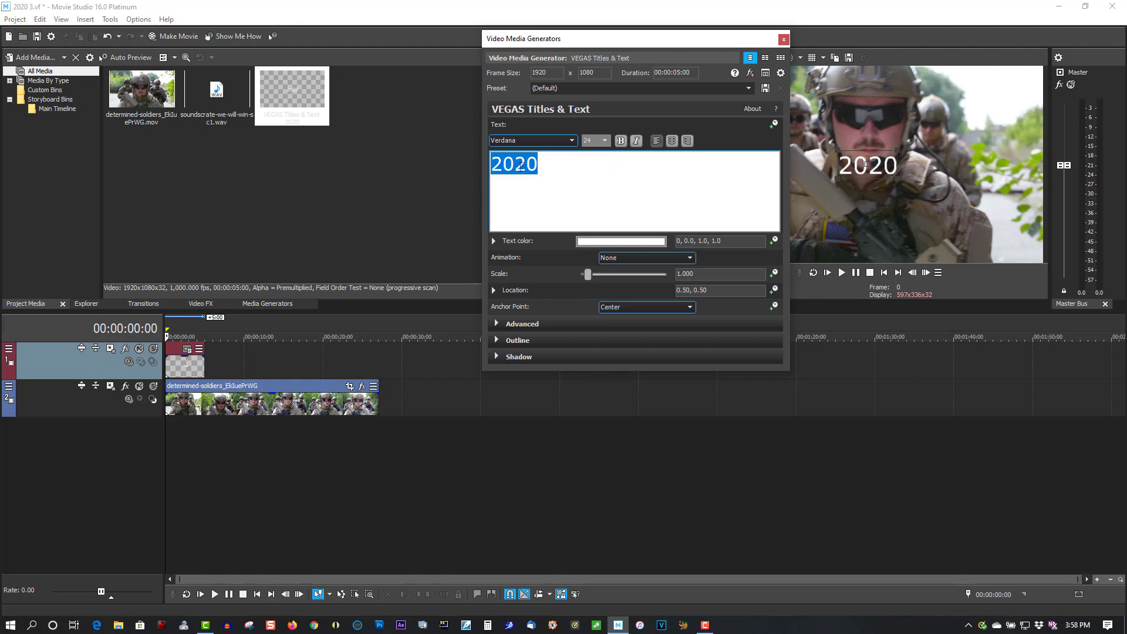
left_click(500, 144)
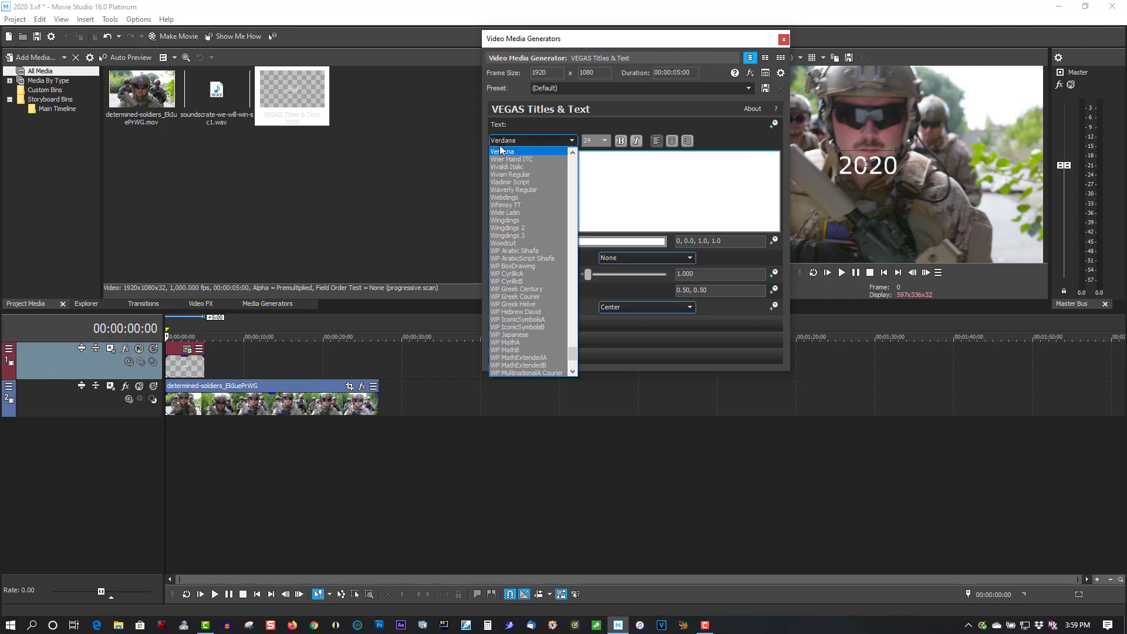
key("i")
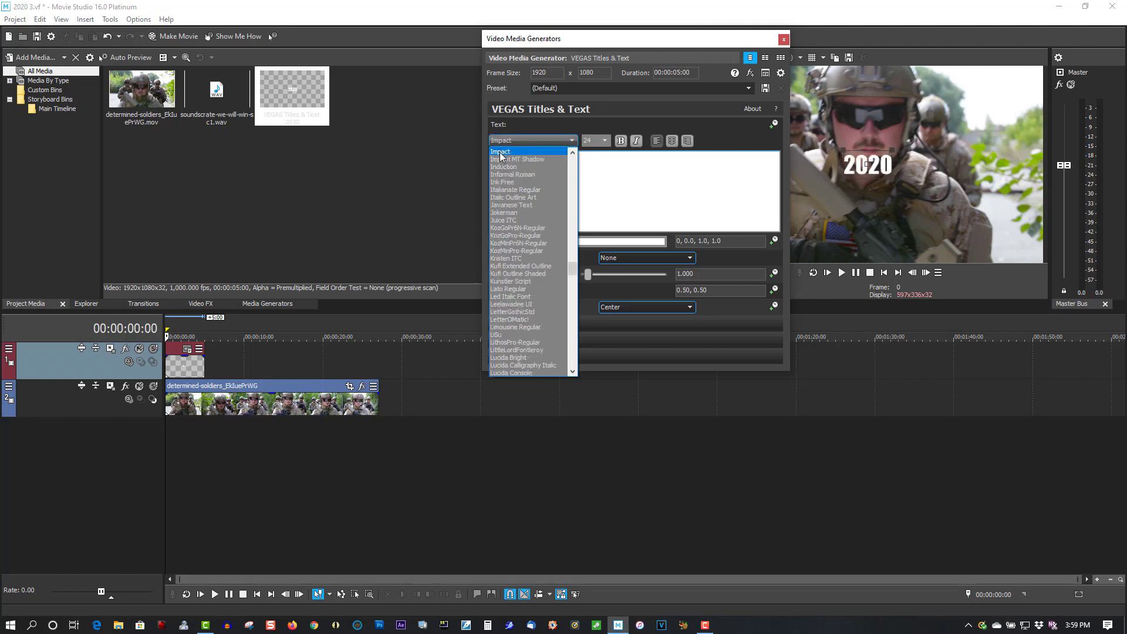
left_click(500, 151)
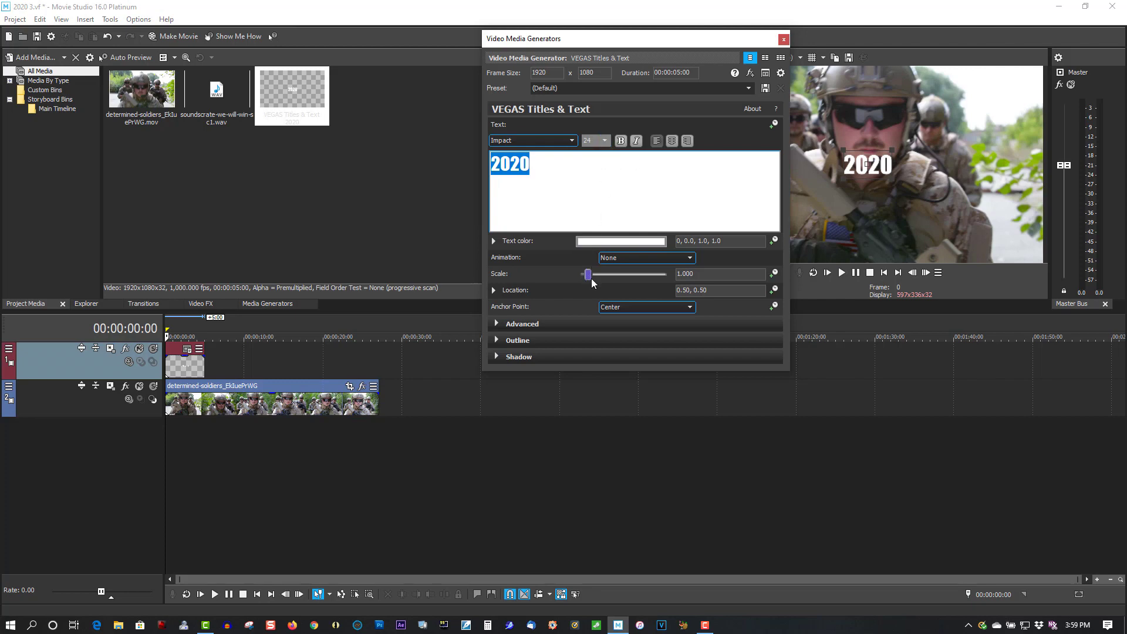
left_click_drag(590, 278, 621, 276)
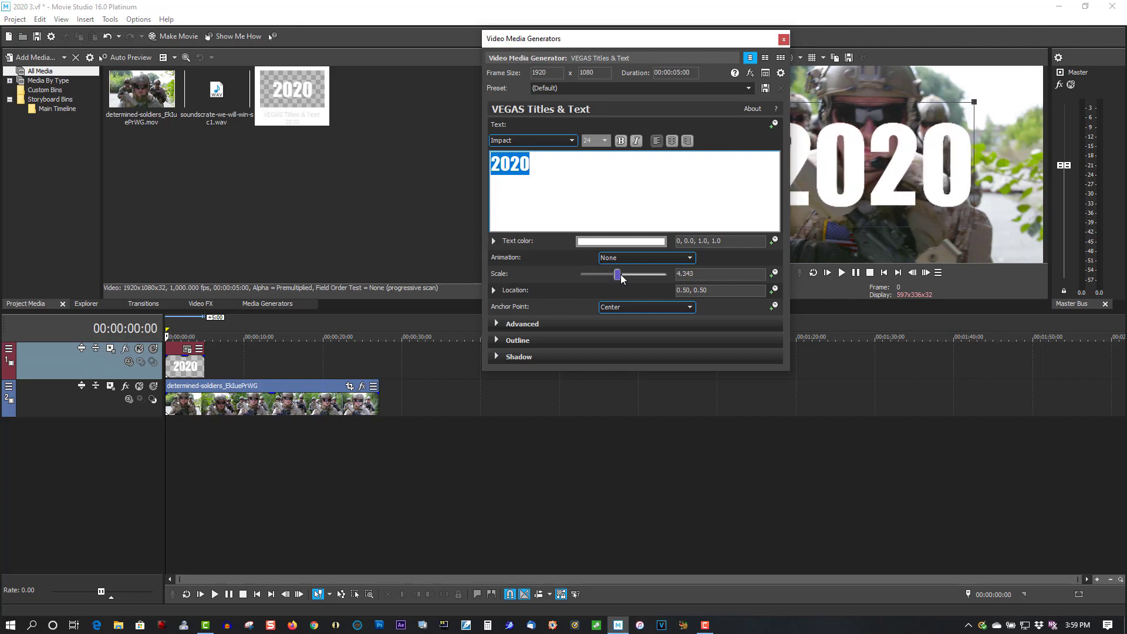
Extend the 2020 title to the soldier clip's end and set its track compositing to Multiply (Mask).
left_click(784, 37)
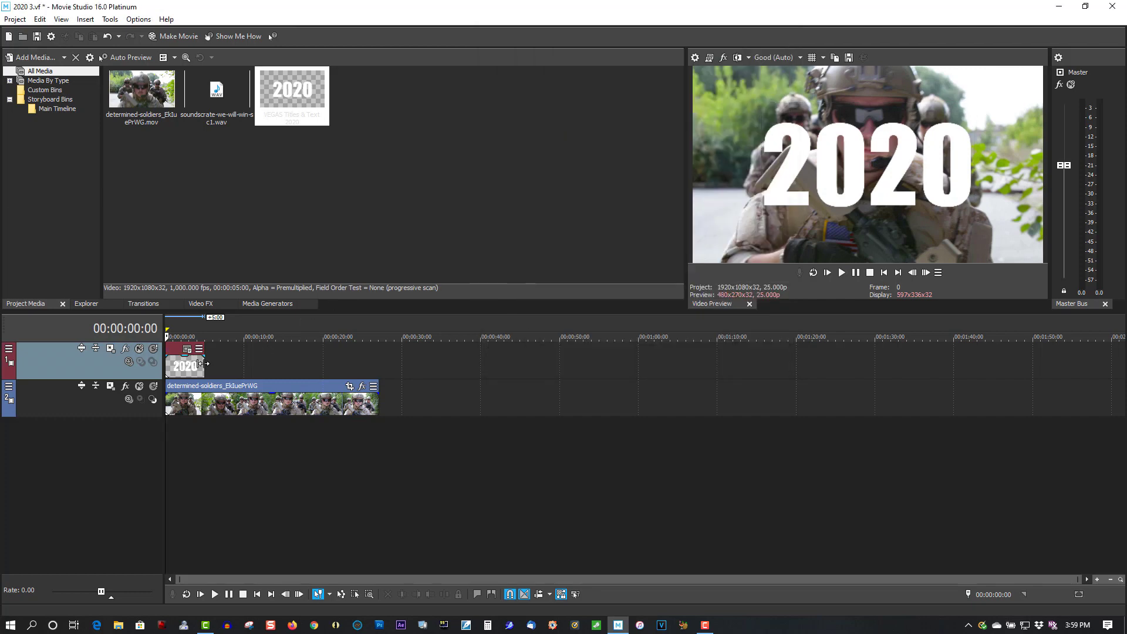
left_click_drag(204, 364, 377, 358)
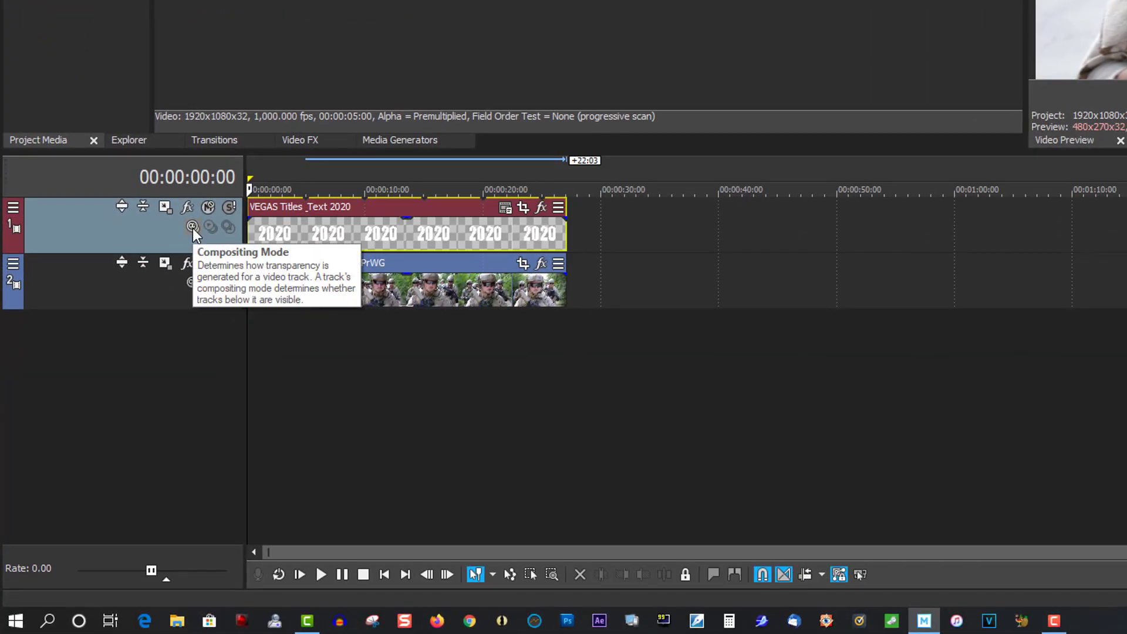
left_click(193, 227)
left_click(211, 248)
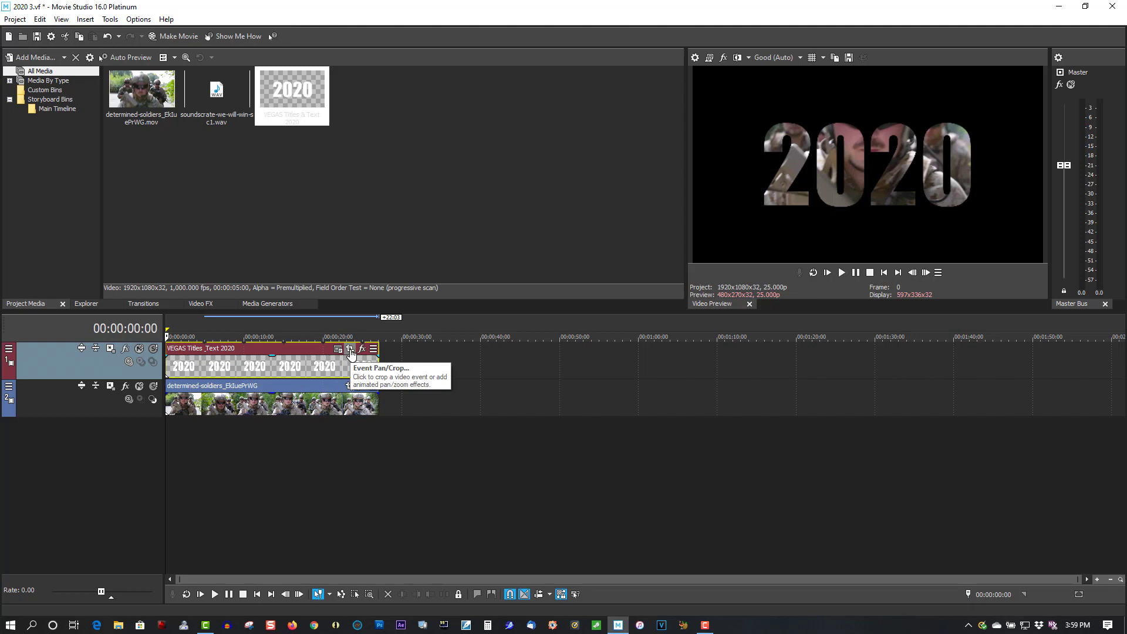
left_click(351, 351)
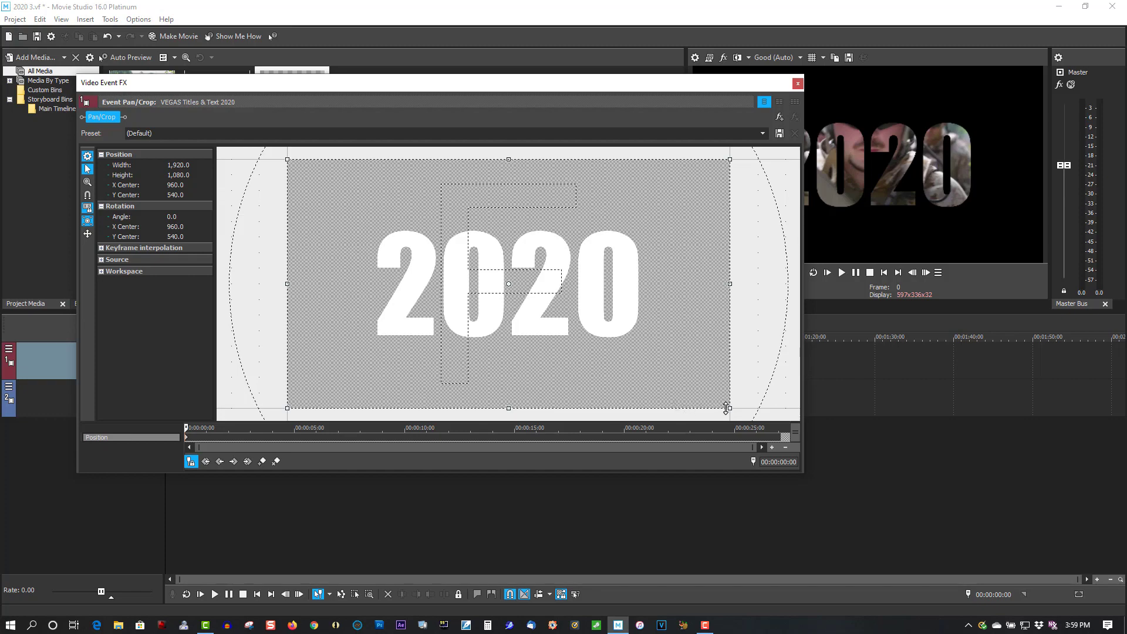
Shrink the Pan/Crop area to a tight zoom positioned inside the 2020 lettering.
left_click_drag(729, 406, 520, 289)
scroll(520, 290, "up", 6)
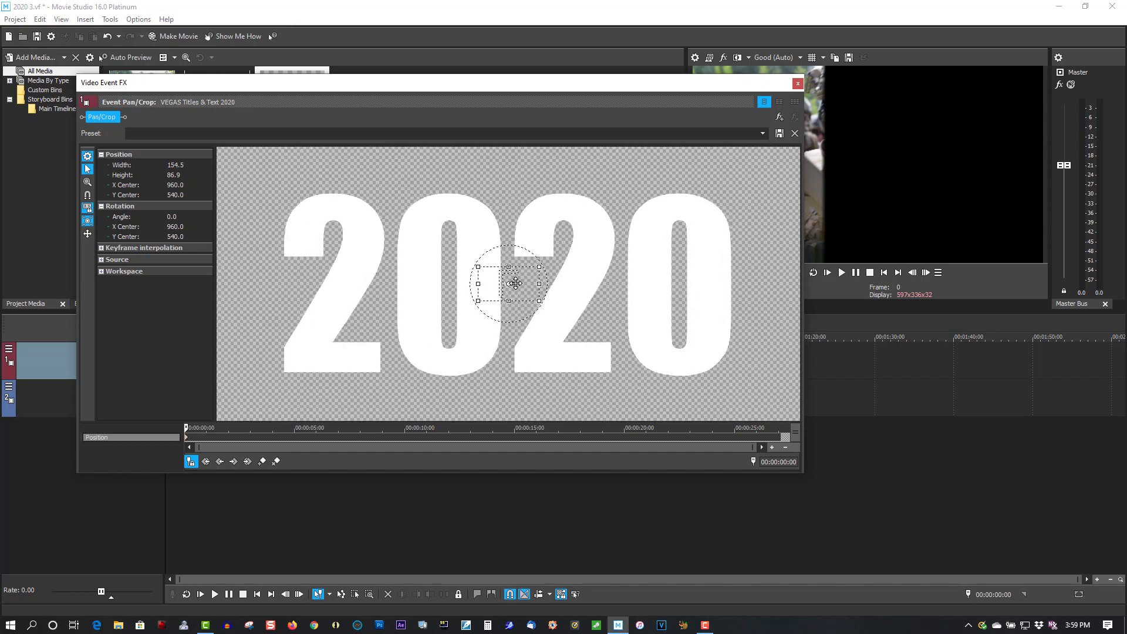
left_click_drag(515, 284, 491, 291)
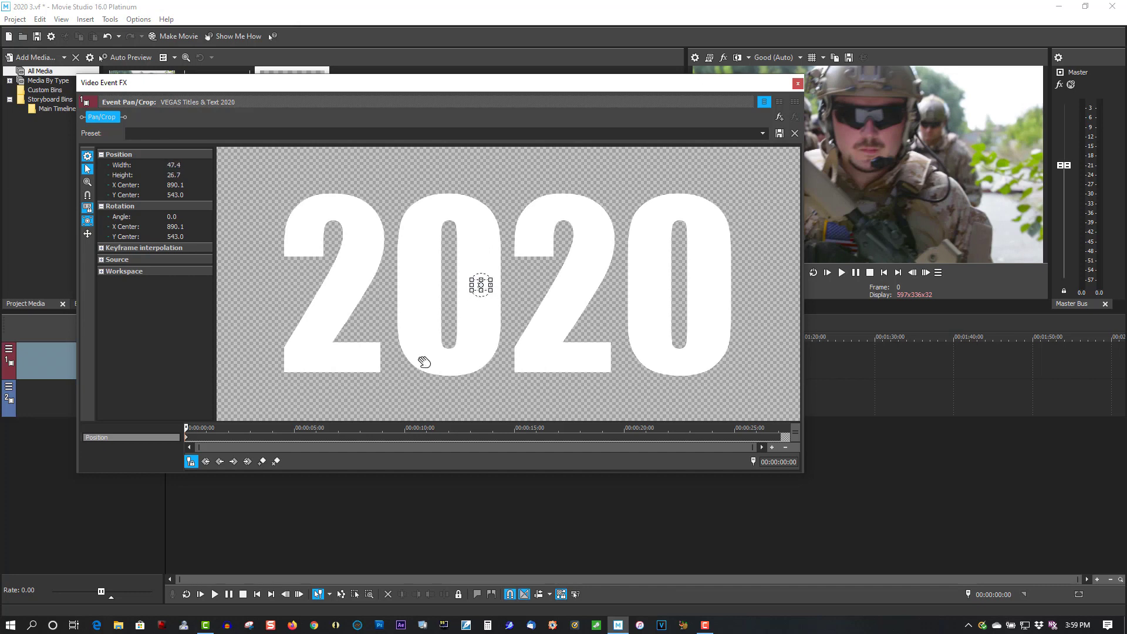
Restore the crop to full frame at 00:00:15:01.
left_click(516, 438)
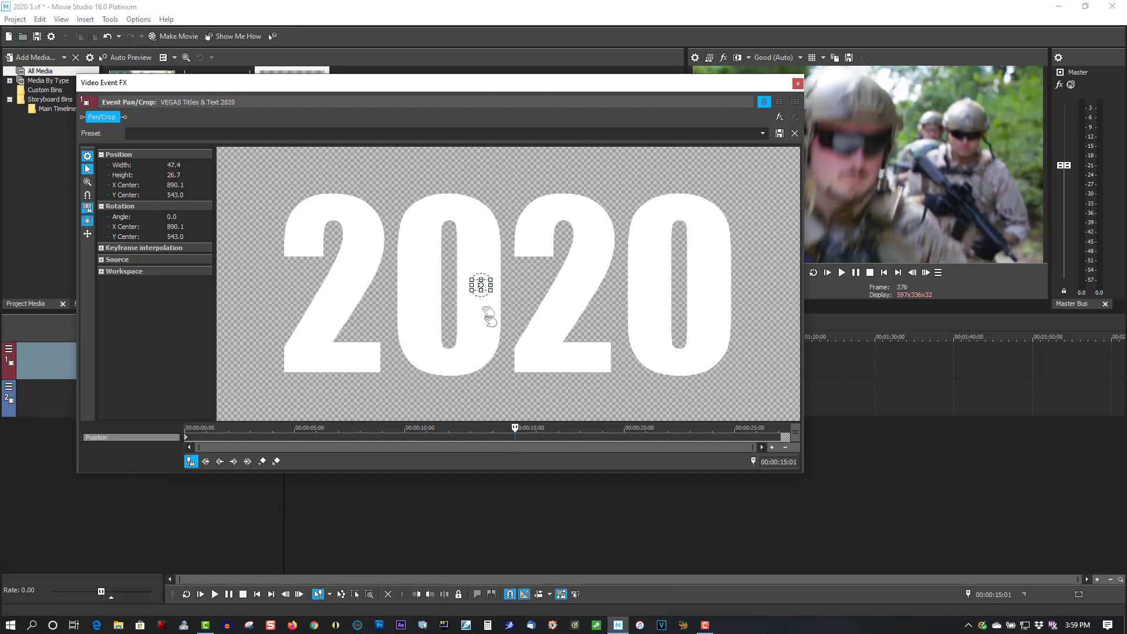
right_click(479, 287)
left_click(503, 298)
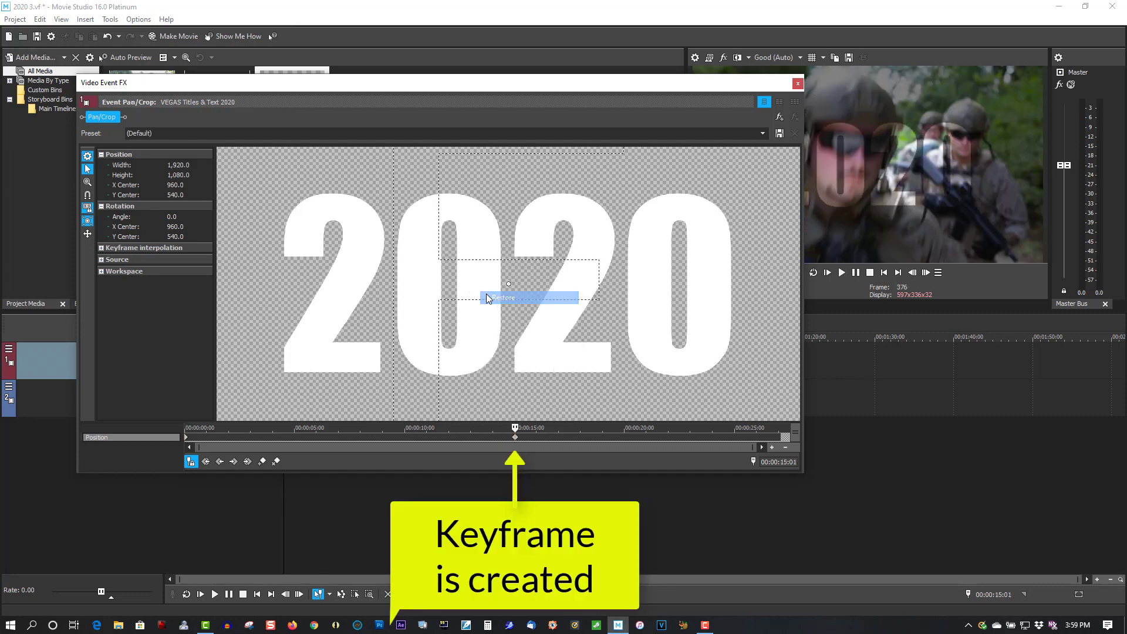
left_click(797, 84)
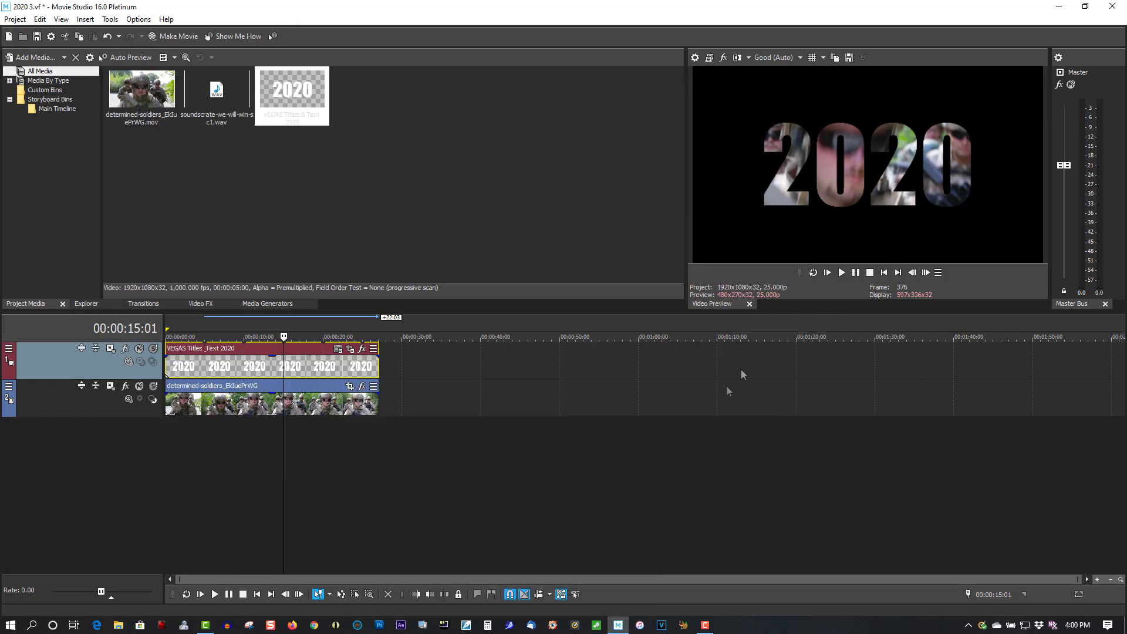
left_click(884, 273)
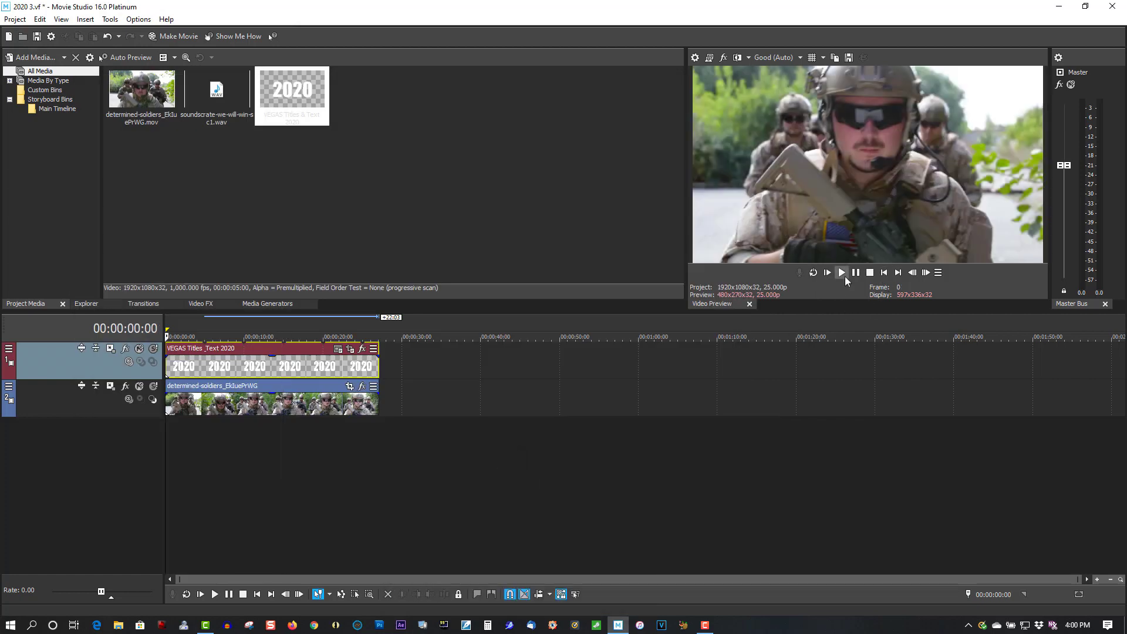
left_click(843, 273)
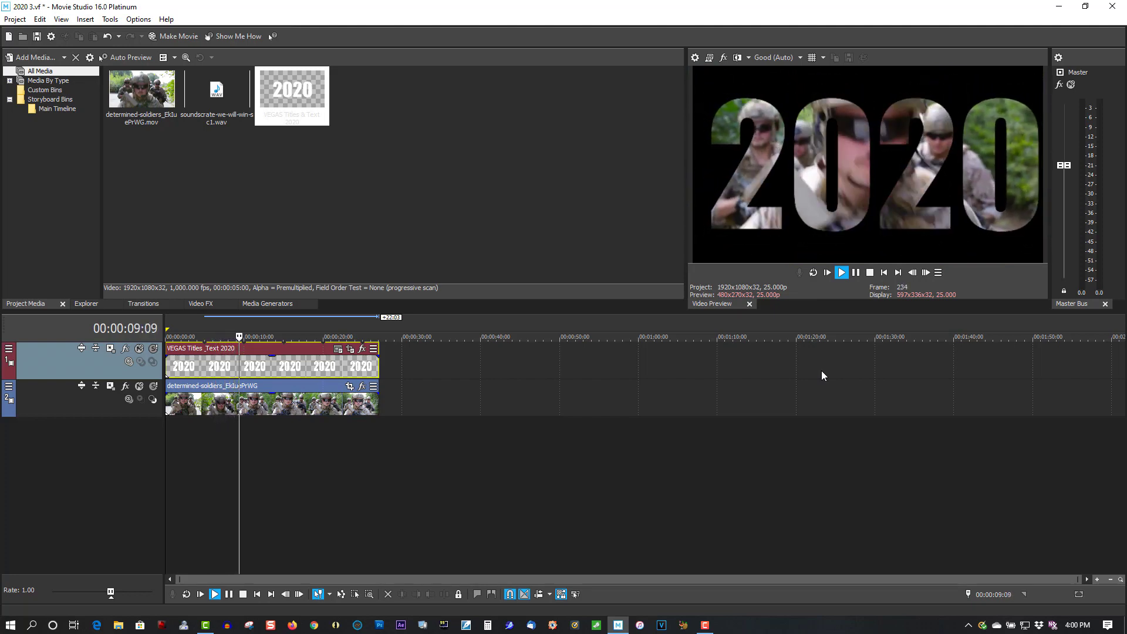
left_click(856, 273)
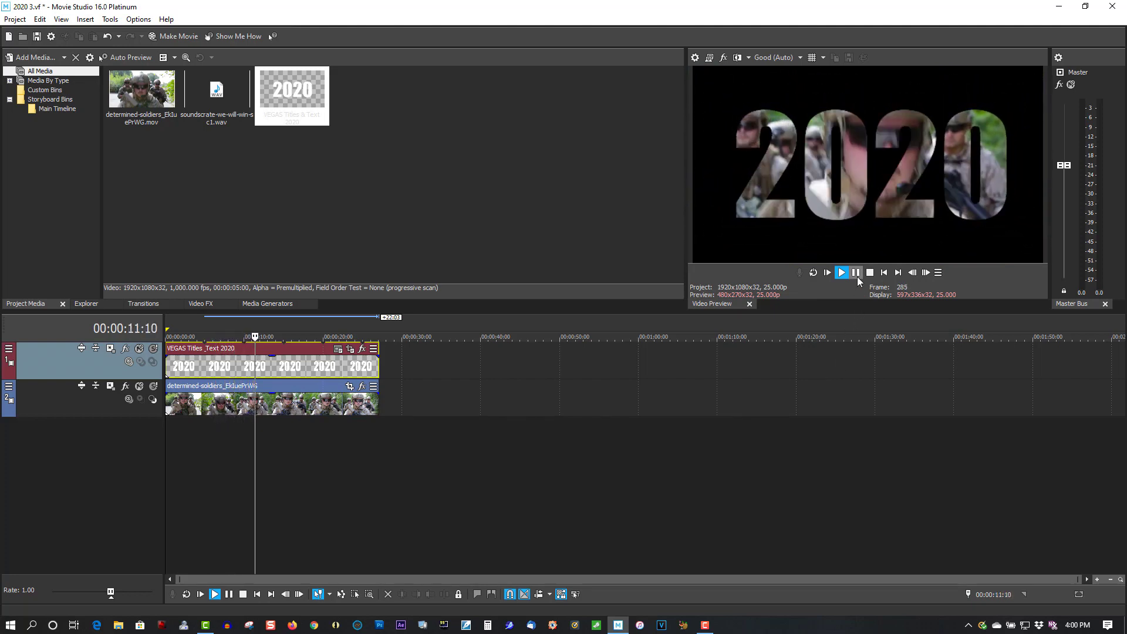
left_click(884, 272)
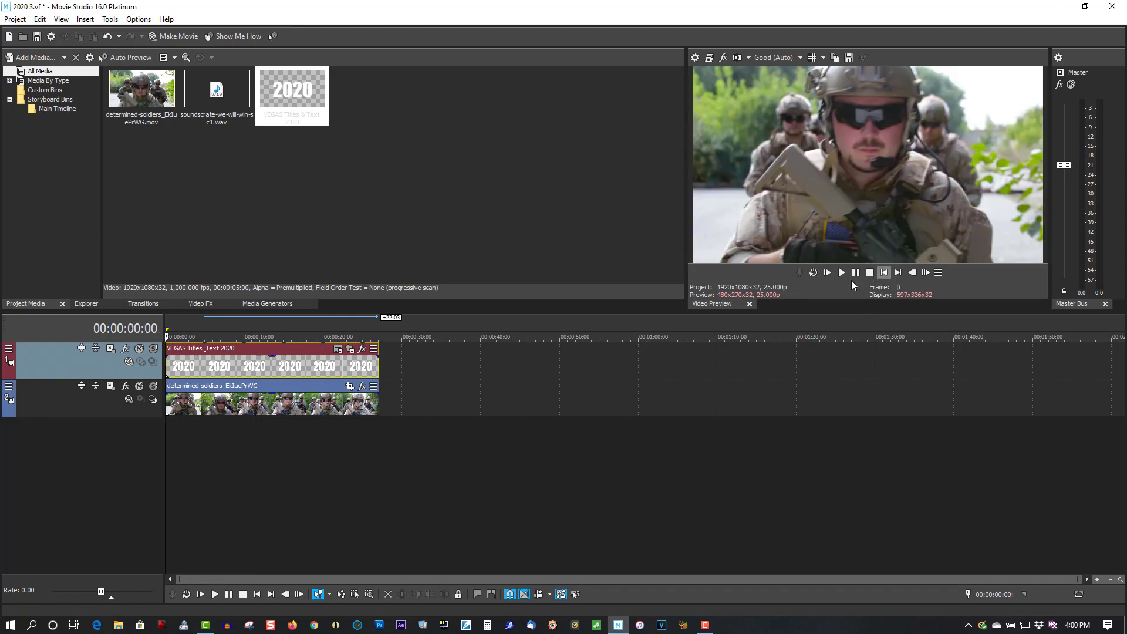
Move the title's first Pan/Crop keyframe to about 00:00:05:00.
left_click(350, 349)
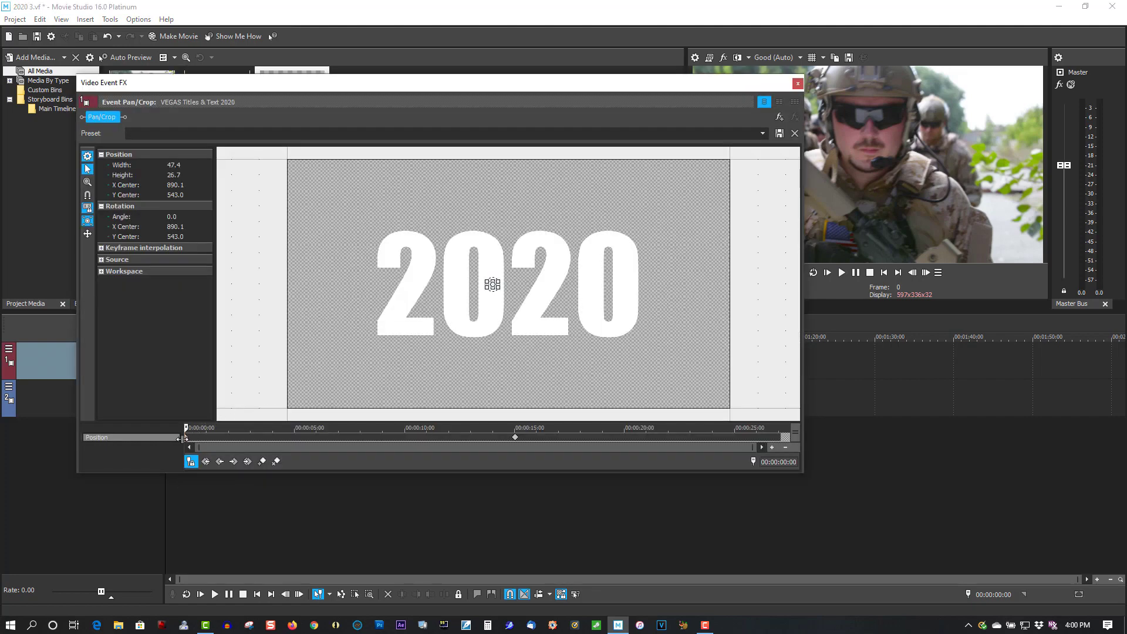
left_click_drag(187, 442, 296, 446)
left_click(798, 82)
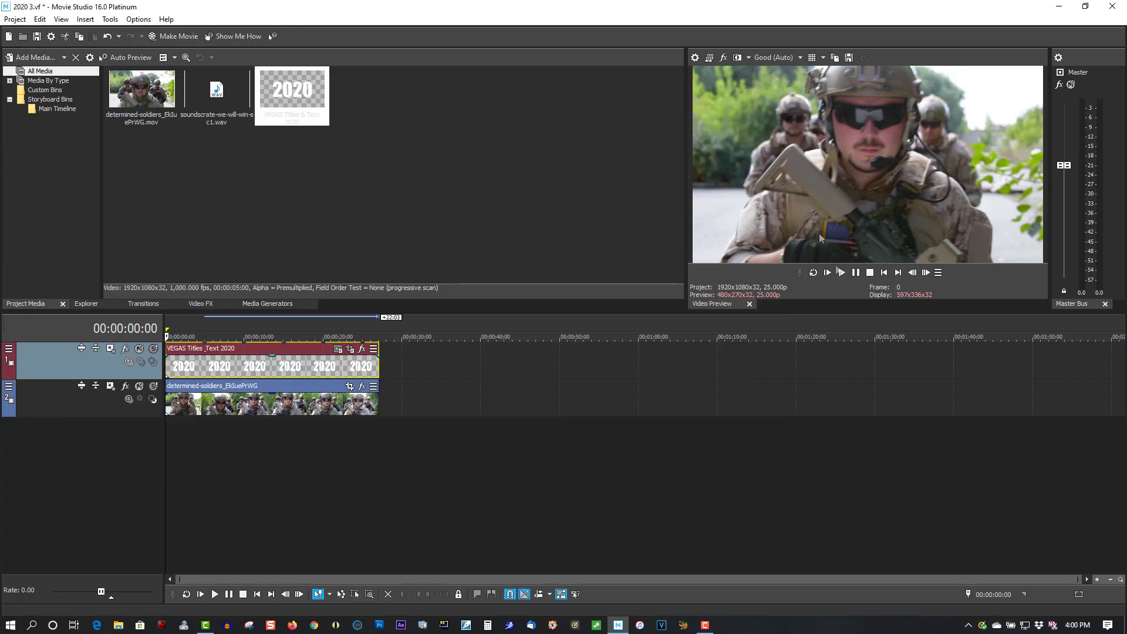
left_click(843, 272)
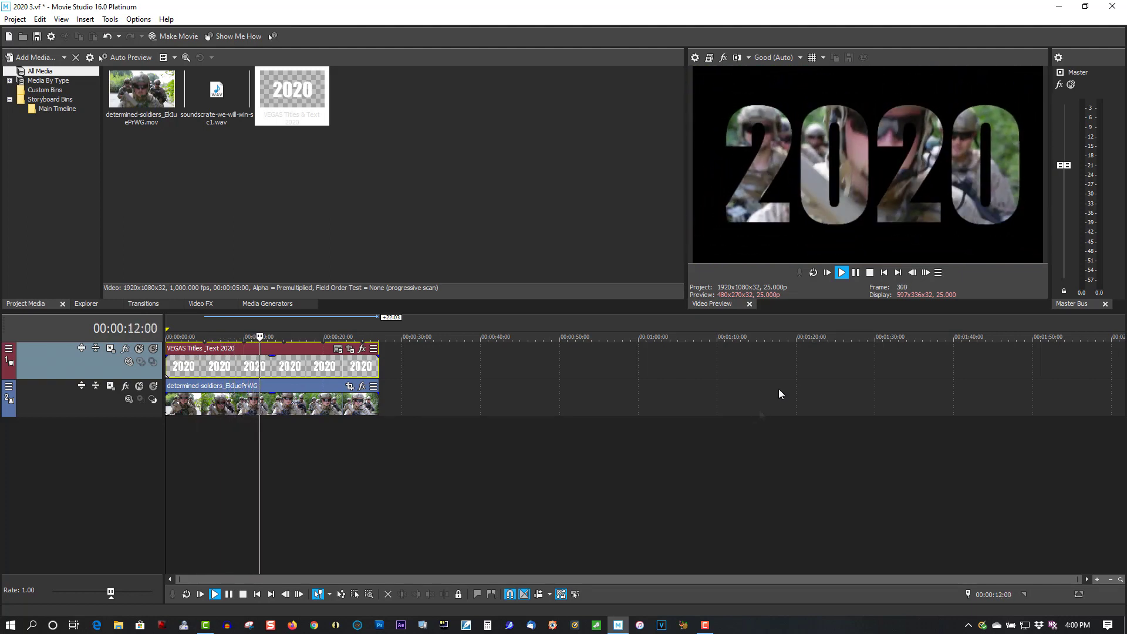
left_click(856, 273)
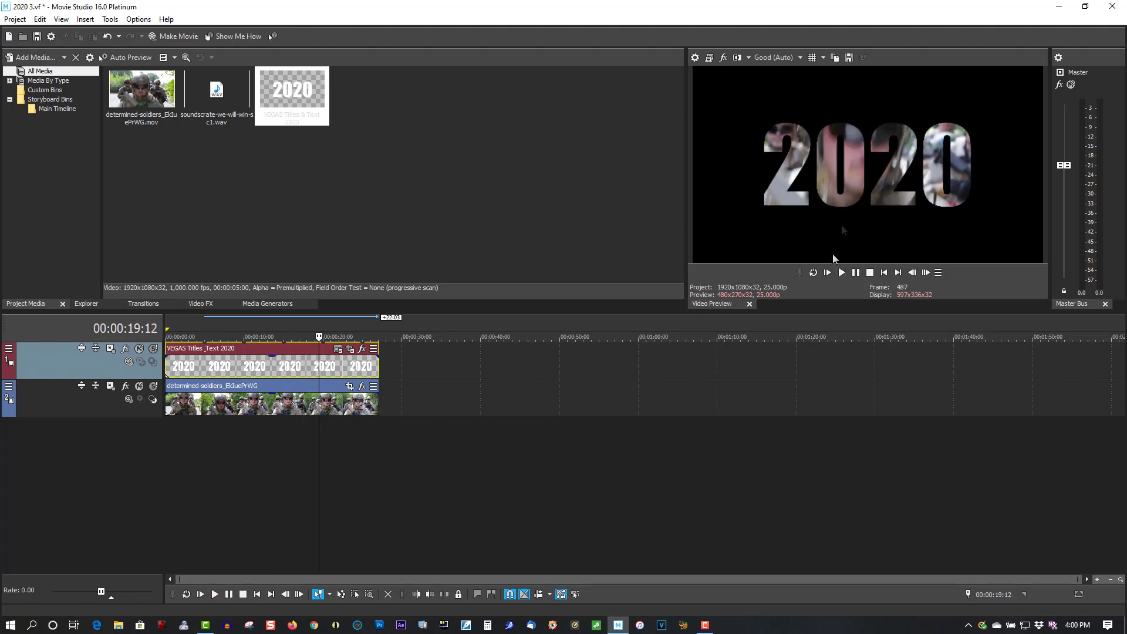